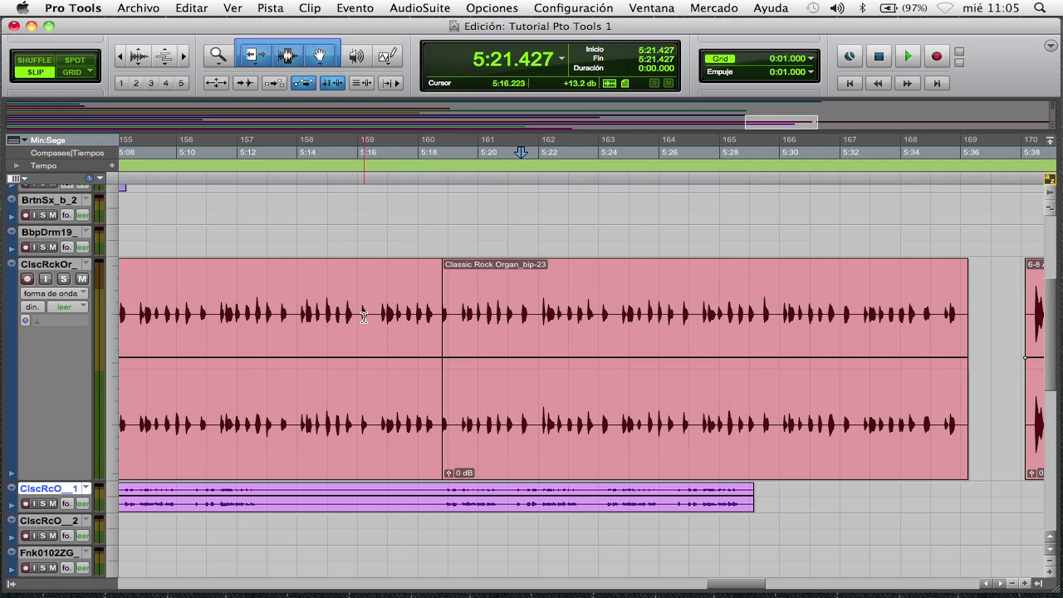
Select the audio from about 5:16 to 5:22 across the boundary between the two organ clips and clear the selection
{"action": "left_click_drag", "start_coordinate": [359, 314], "coordinate": [538, 334]}
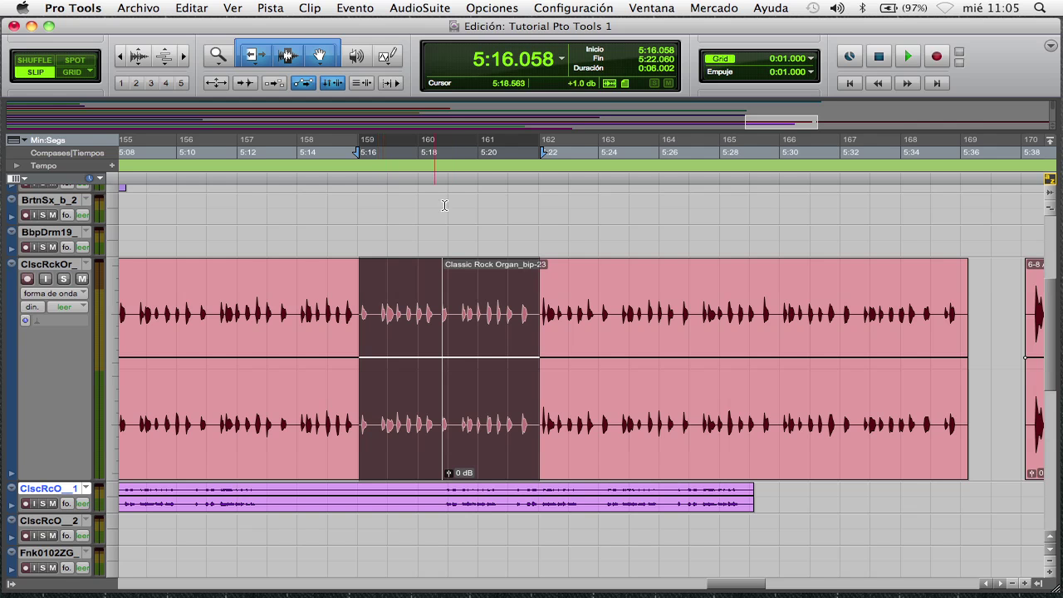
{"action": "left_click", "coordinate": [515, 212]}
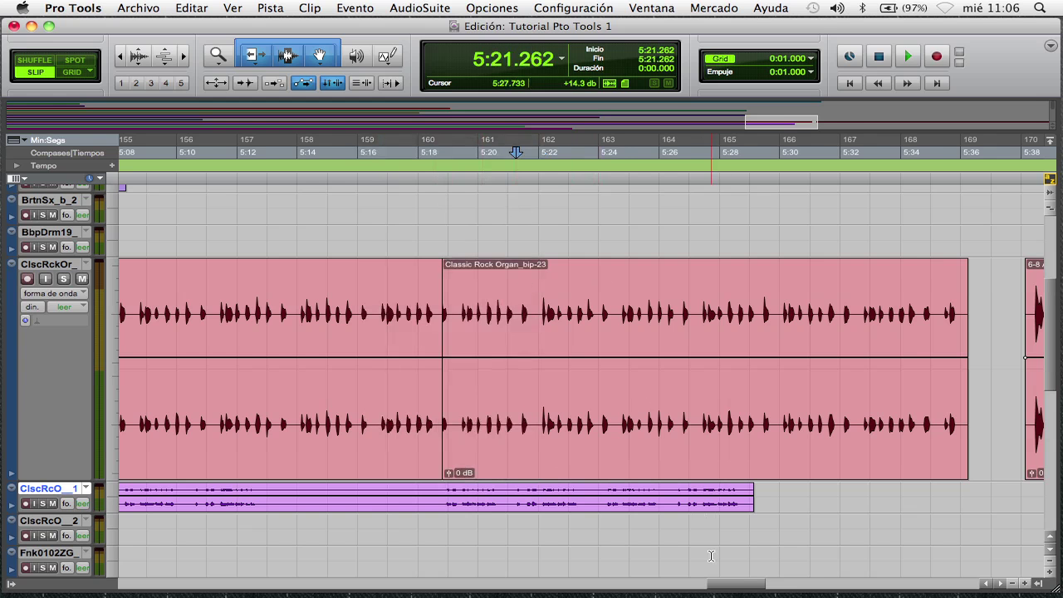
Move the 6-8 Acoustic Strum clip over the Classic Rock Organ clip to about 5:22.9 and crossfade them from about 5:20 to 5:30.4
{"action": "left_click_drag", "start_coordinate": [728, 590], "coordinate": [762, 590]}
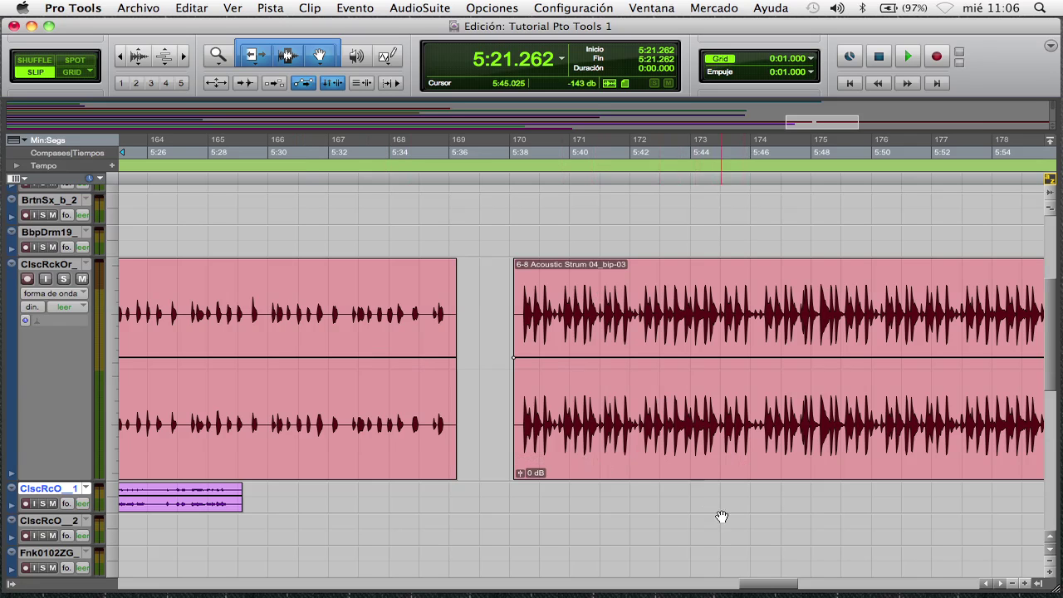
{"action": "left_click_drag", "start_coordinate": [762, 586], "coordinate": [749, 586]}
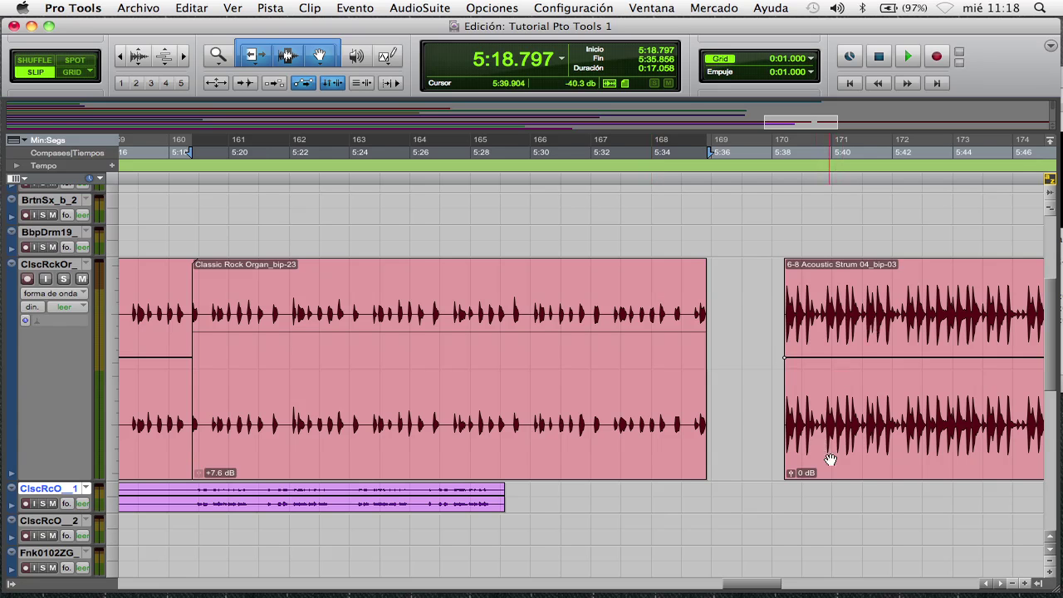
{"action": "left_click_drag", "start_coordinate": [769, 585], "coordinate": [770, 586]}
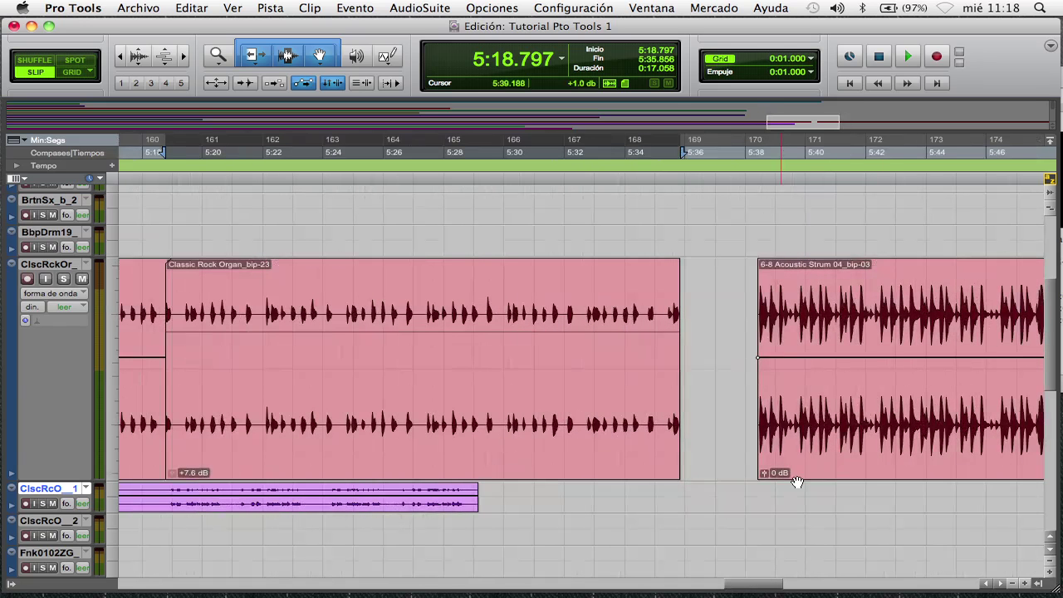
{"action": "left_click_drag", "start_coordinate": [846, 459], "coordinate": [382, 427]}
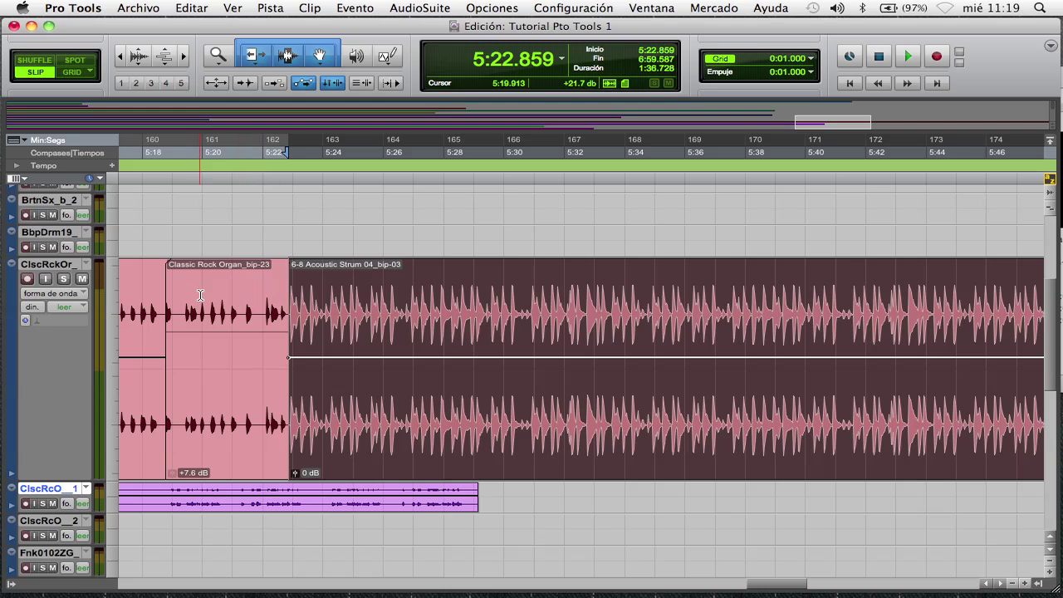
{"action": "left_click_drag", "start_coordinate": [202, 294], "coordinate": [514, 332]}
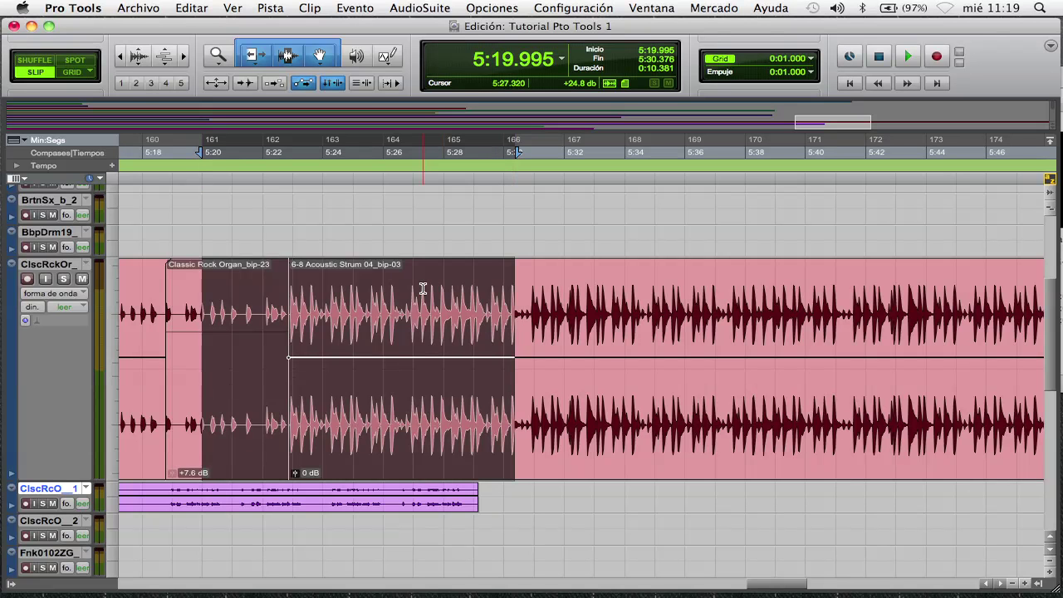
{"action": "key", "text": "ctrl+super+f"}
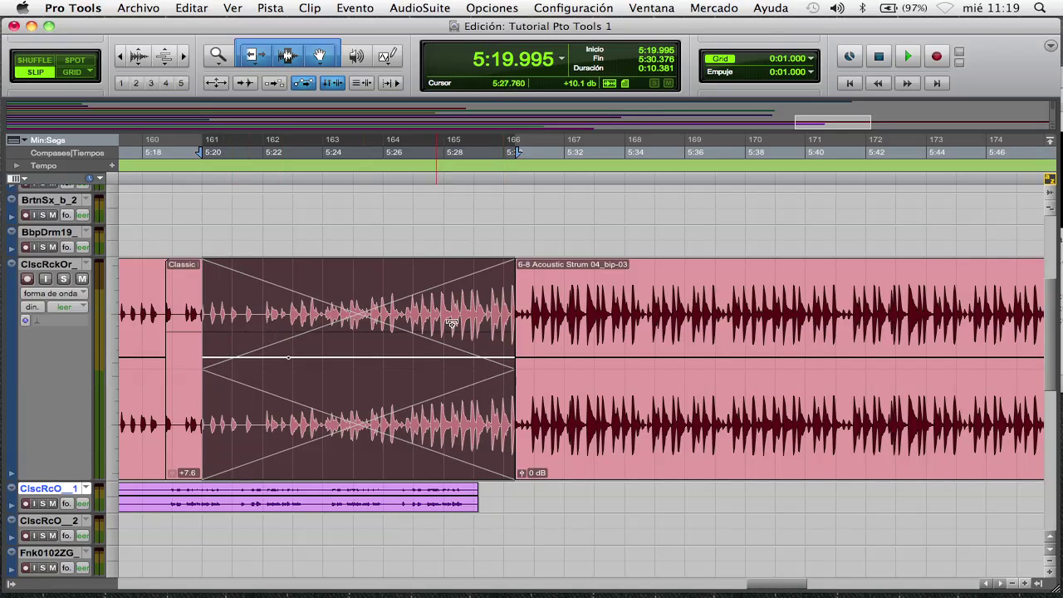
Turn on the superimposed crossfades display (Fundidos cruzados superpuestos) for waveforms
{"action": "left_click", "coordinate": [233, 8]}
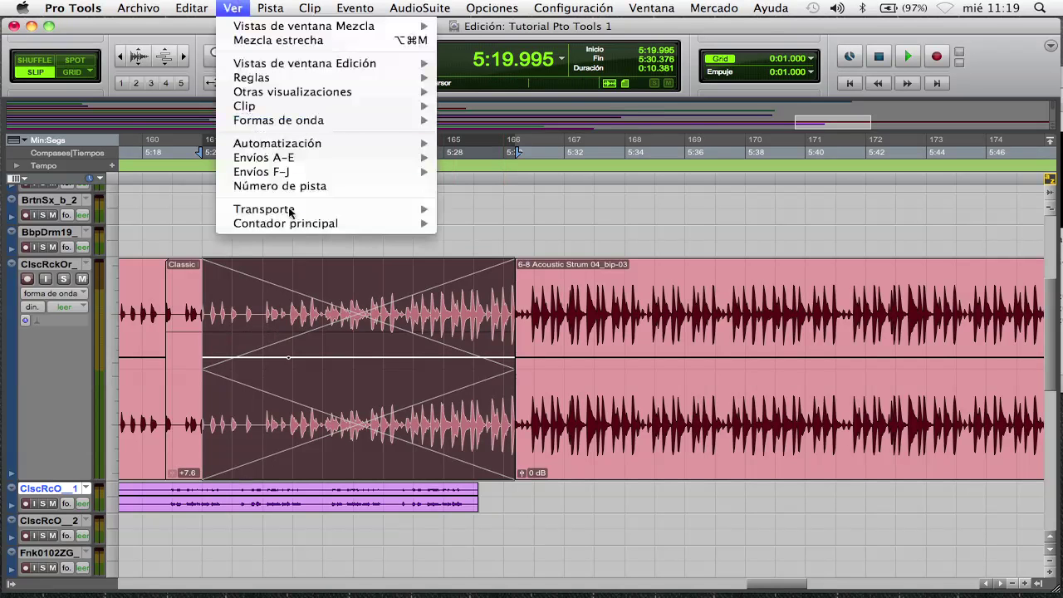
{"action": "mouse_move", "coordinate": [305, 122]}
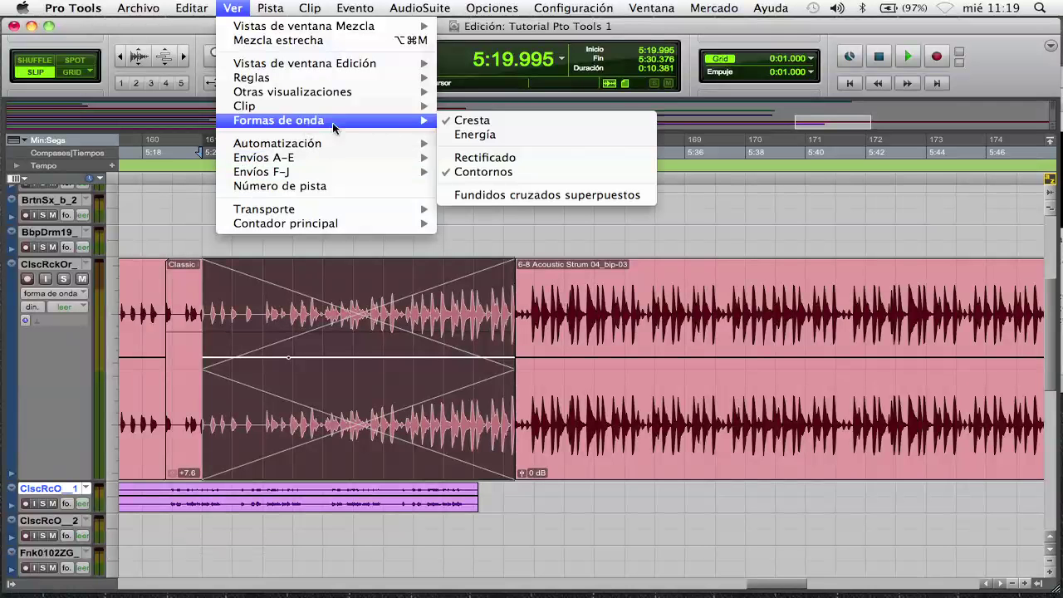
{"action": "left_click", "coordinate": [558, 196]}
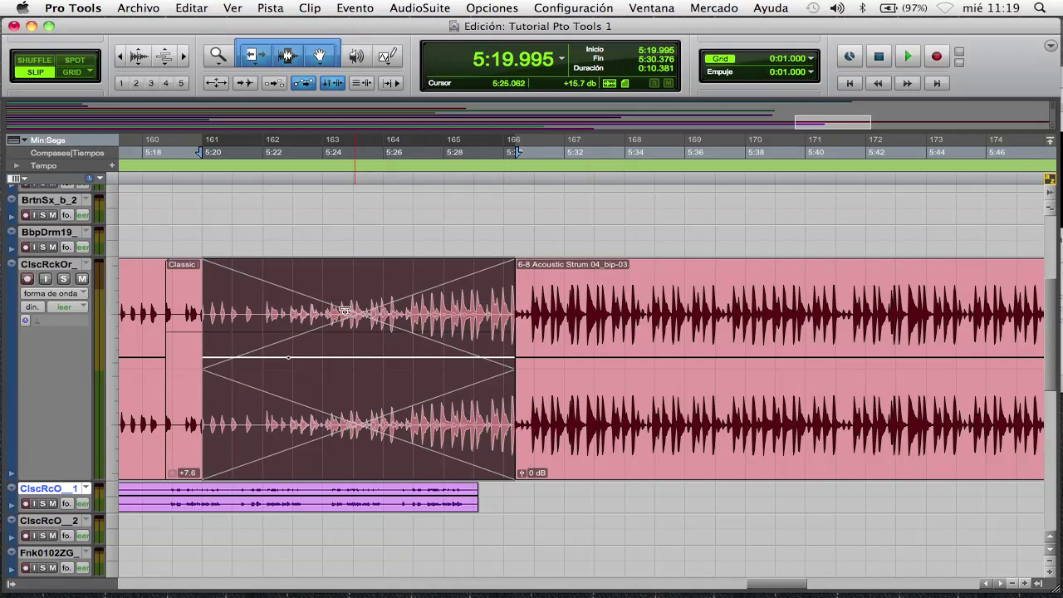
Examine the superimposed waveforms and fade curves through the crossfade between the organ and acoustic strum clips
{"action": "left_click", "coordinate": [290, 225]}
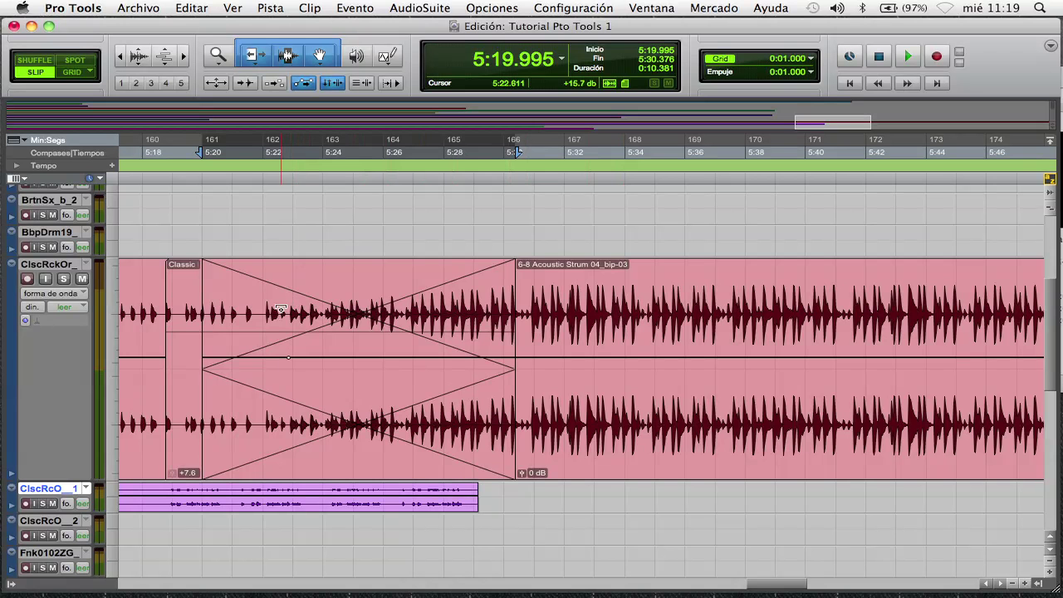
{"action": "left_click_drag", "start_coordinate": [276, 296], "coordinate": [501, 330]}
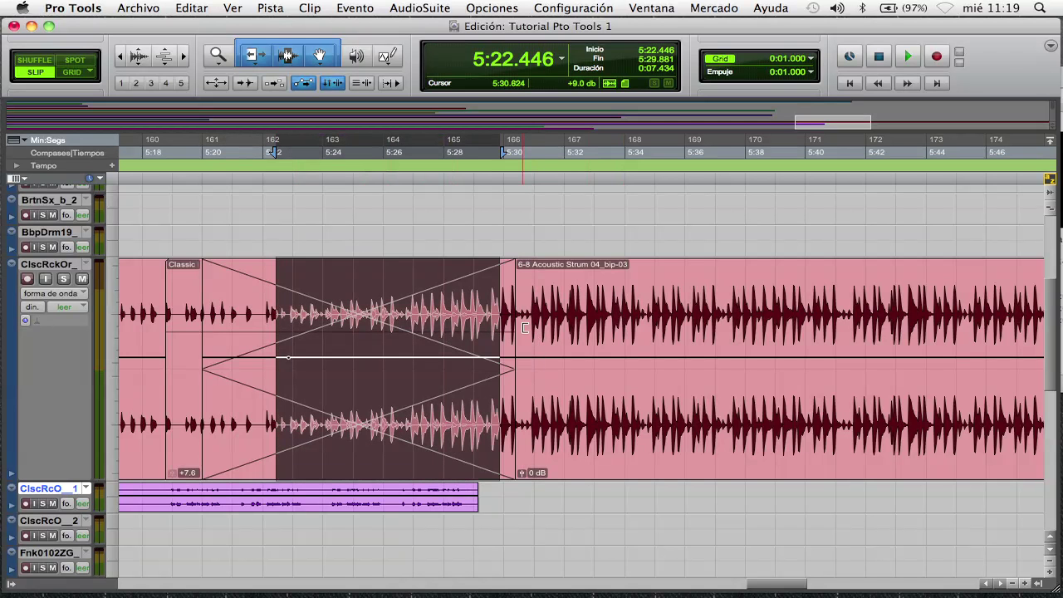
{"action": "key", "text": "super+bracketright"}
{"action": "key", "text": "super+bracketright"}
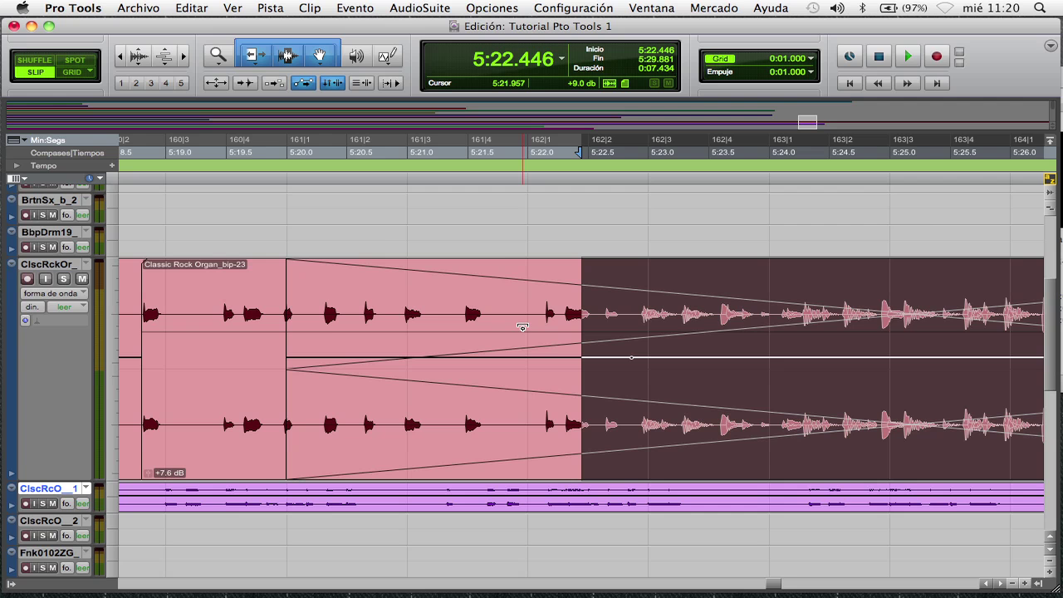
{"action": "key", "text": "Tab"}
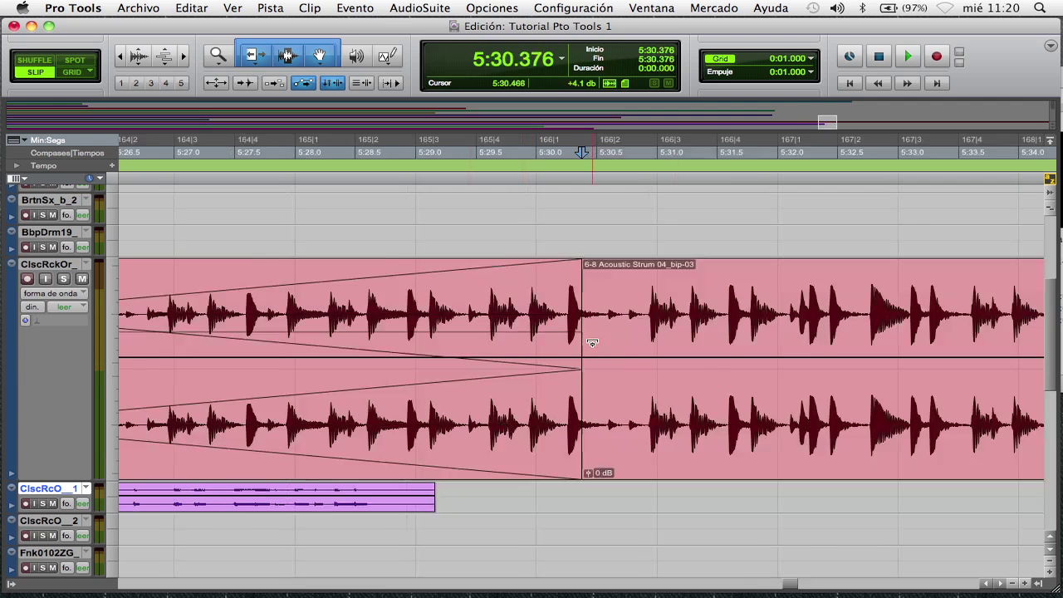
{"action": "left_click_drag", "start_coordinate": [795, 586], "coordinate": [778, 587]}
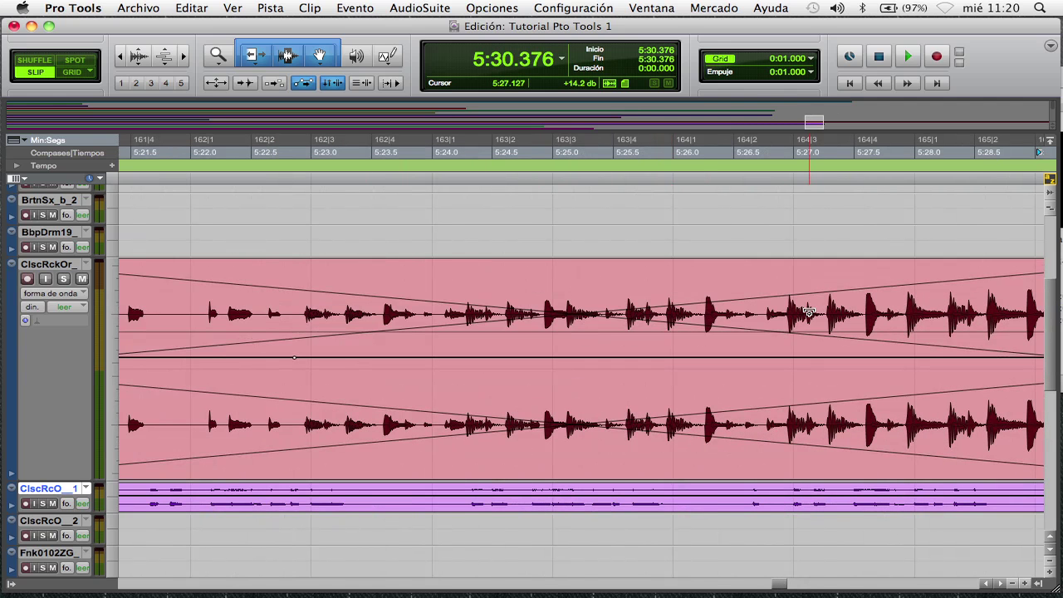
{"action": "key", "text": "super+bracketleft"}
{"action": "key", "text": "super+bracketleft"}
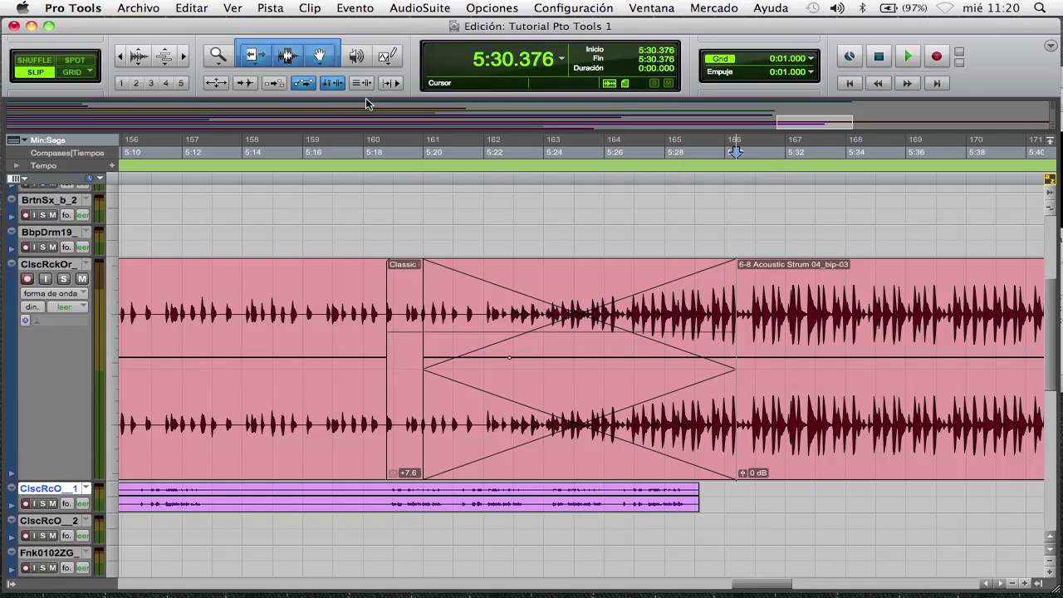
Check the state of the Fundidos cruzados superpuestos waveform option without changing it
{"action": "left_click", "coordinate": [234, 8]}
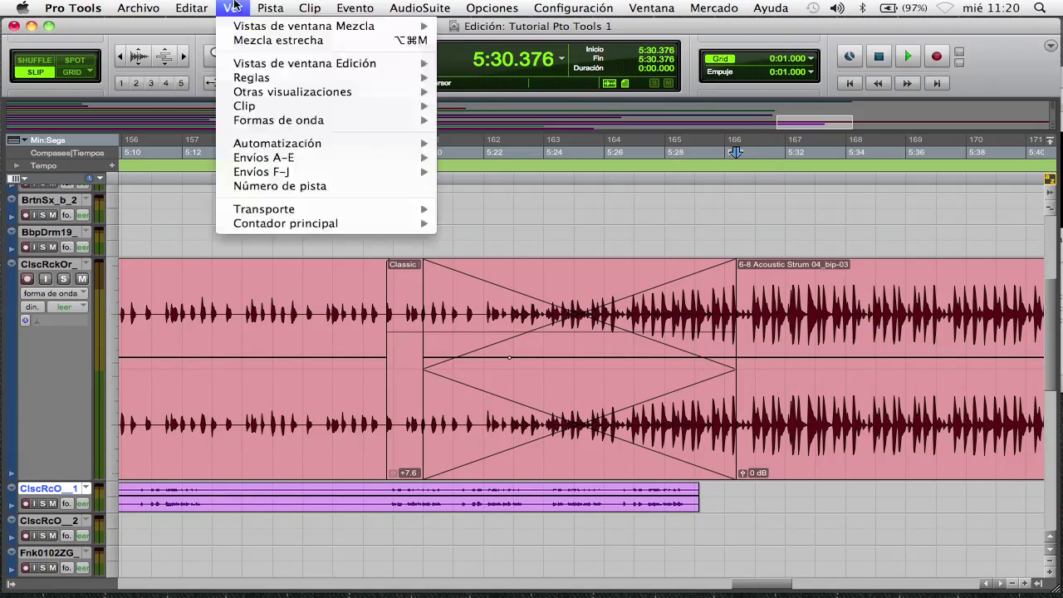
{"action": "mouse_move", "coordinate": [303, 122]}
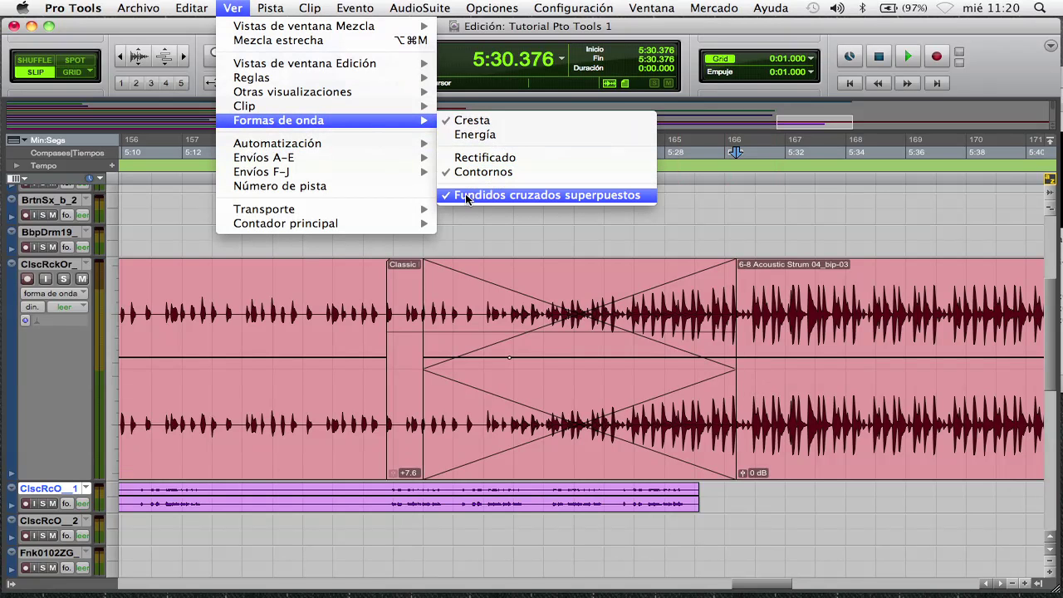
{"action": "left_click", "coordinate": [745, 221]}
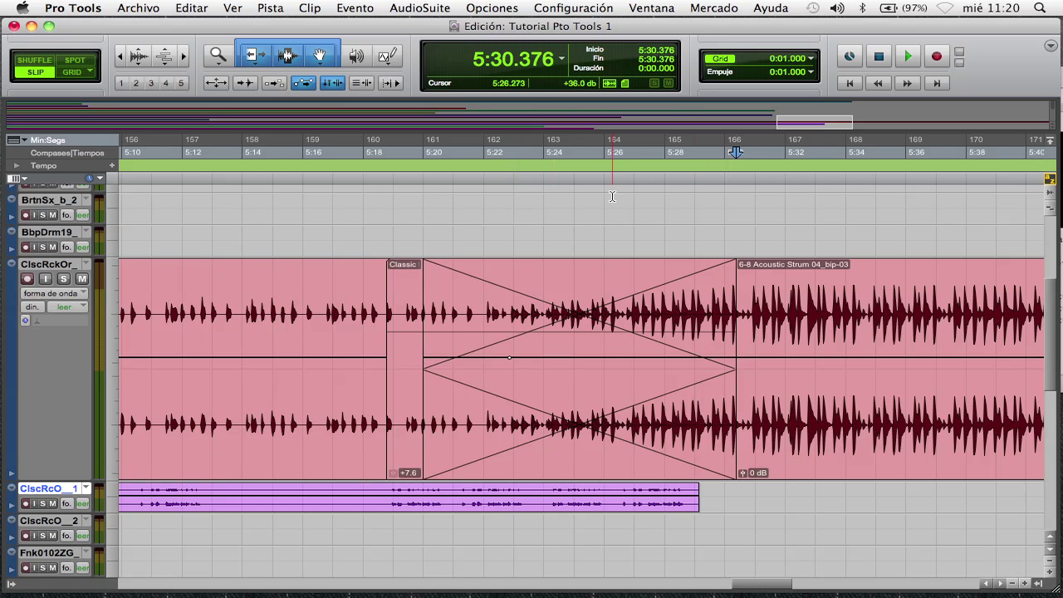
Undo the crossfade and the move of the 6-8 Acoustic Strum clip
{"action": "key", "text": "super+z"}
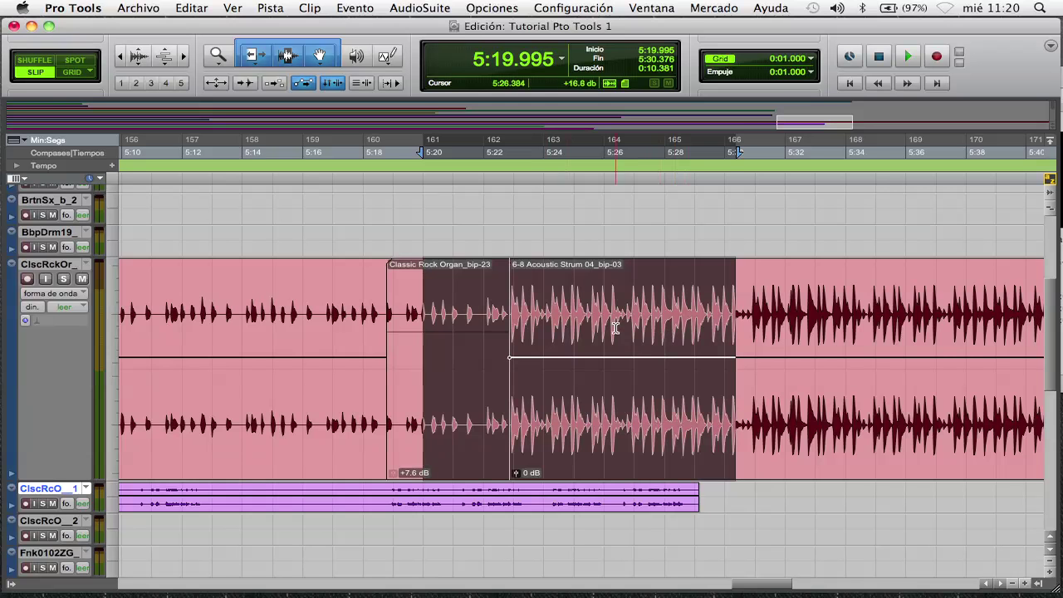
{"action": "key", "text": "super+z"}
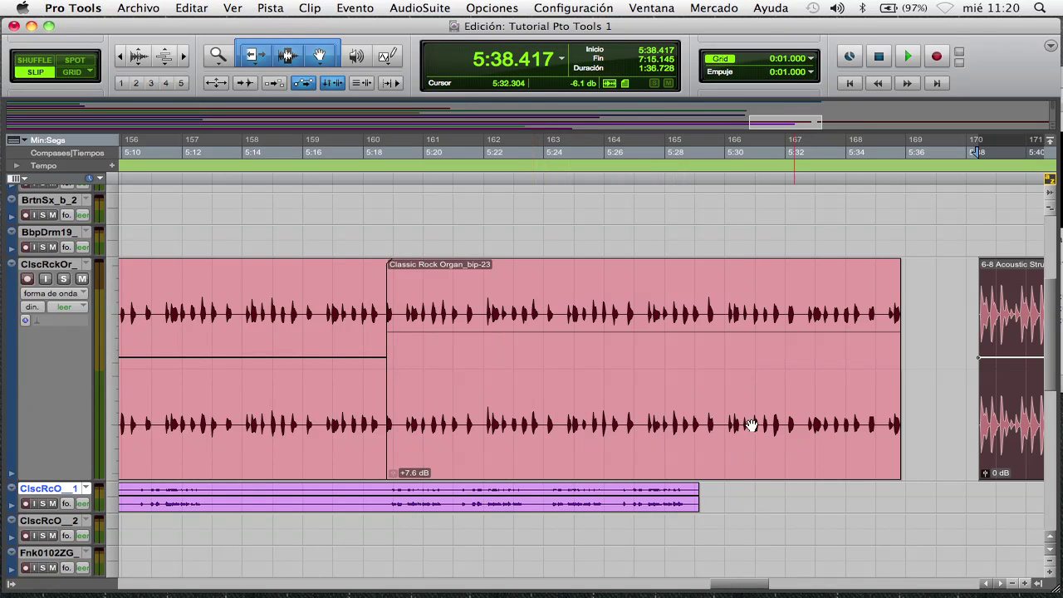
Raise the clip gain of the 6-8 Acoustic Strum clip to +6.1 dB
{"action": "mouse_move", "coordinate": [750, 583]}
{"action": "left_mouse_down"}
{"action": "mouse_move", "coordinate": [778, 586]}
{"action": "mouse_move", "coordinate": [768, 590]}
{"action": "left_mouse_up"}
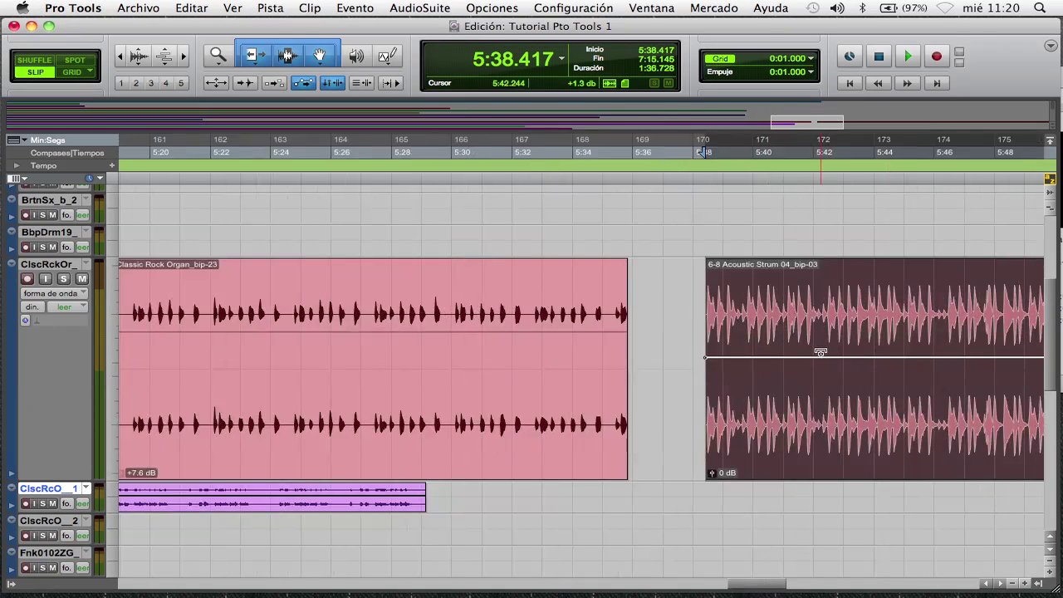
{"action": "left_click_drag", "start_coordinate": [805, 351], "coordinate": [802, 336]}
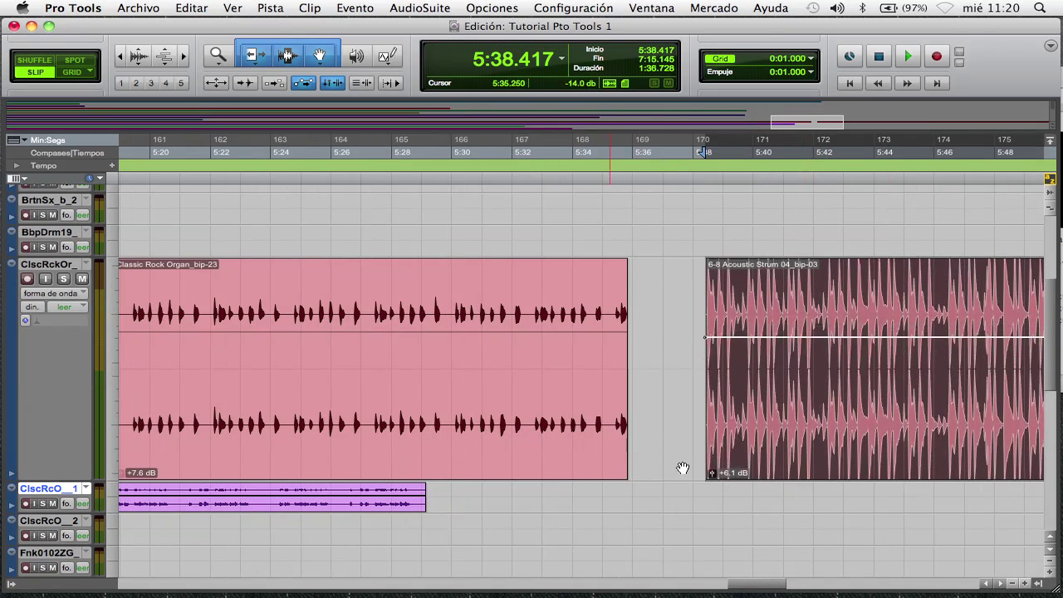
Stop bypassing the clip gain on the Classic Rock Organ clip and lower it to -5.8 dB
{"action": "left_click_drag", "start_coordinate": [769, 583], "coordinate": [760, 584]}
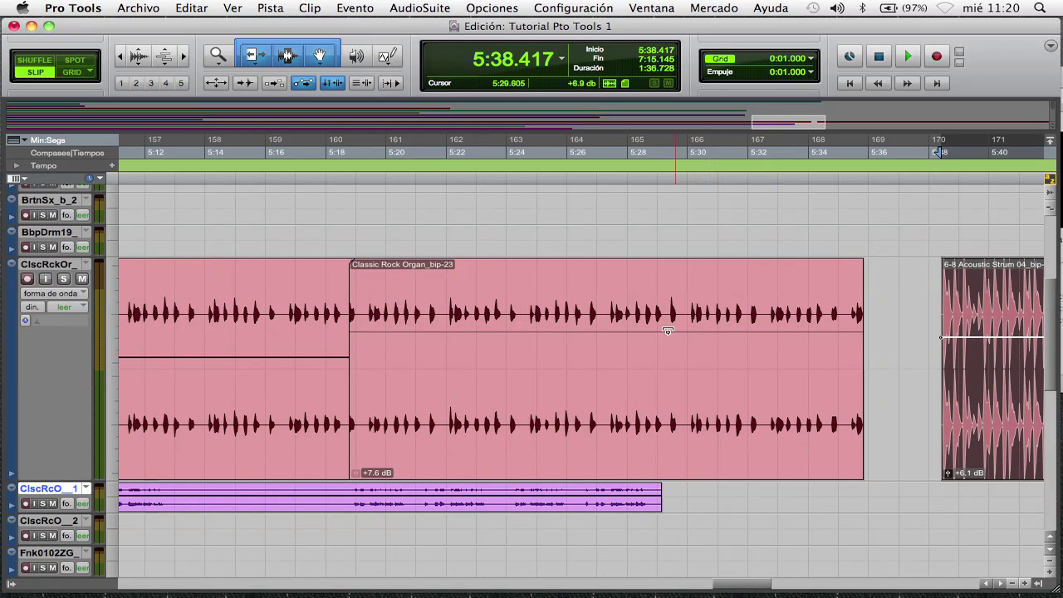
{"action": "left_click", "coordinate": [356, 474]}
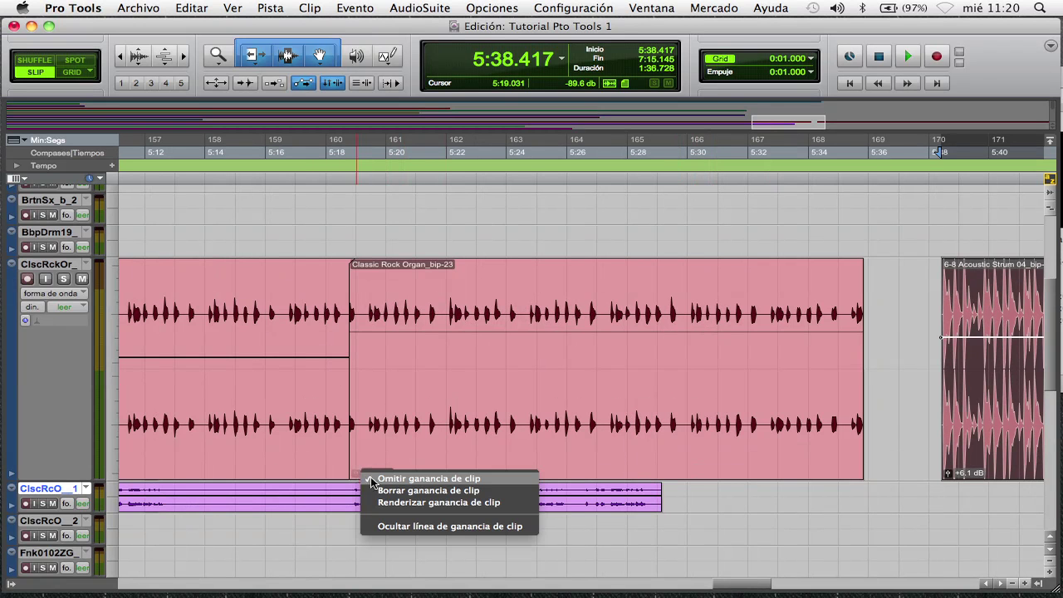
{"action": "left_click", "coordinate": [371, 479]}
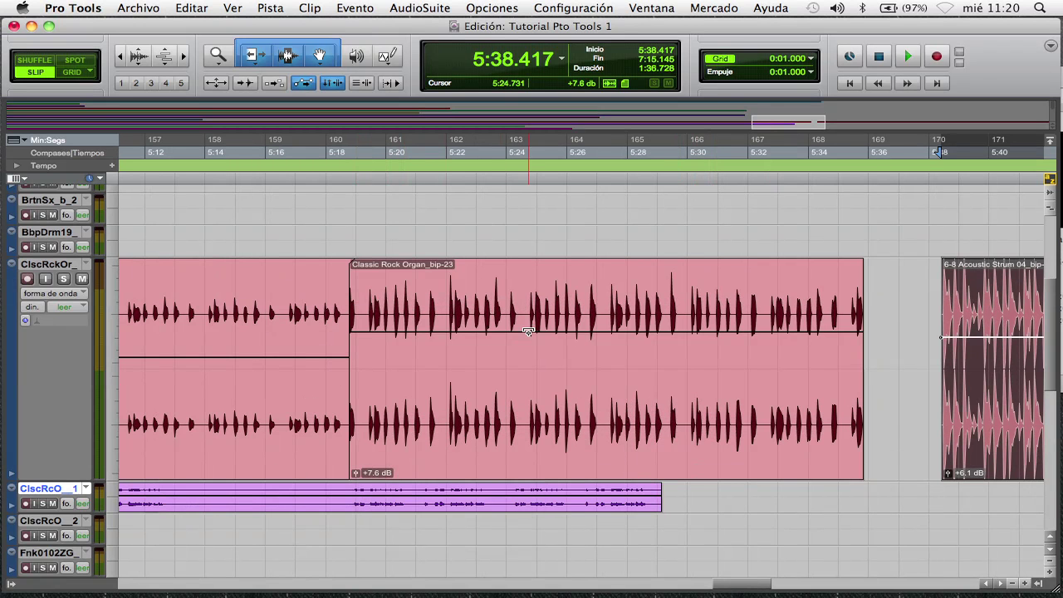
{"action": "left_click_drag", "start_coordinate": [526, 334], "coordinate": [532, 372]}
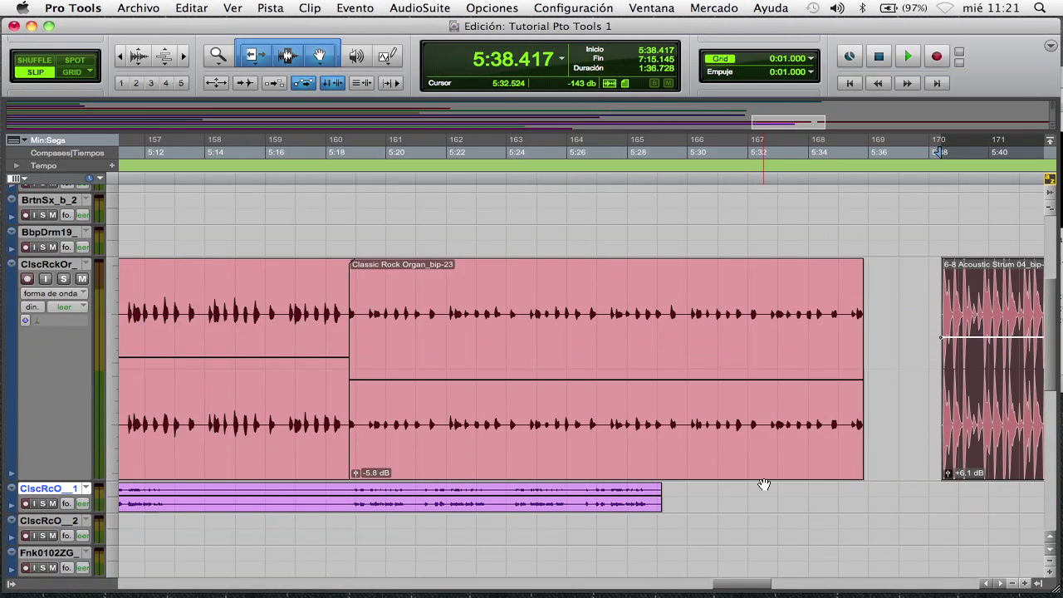
Move the 6-8 Acoustic Strum clip over the organ clip's end to about 5:32 and fade the junction from about 5:29.3 to 5:36.5
{"action": "key", "text": "r"}
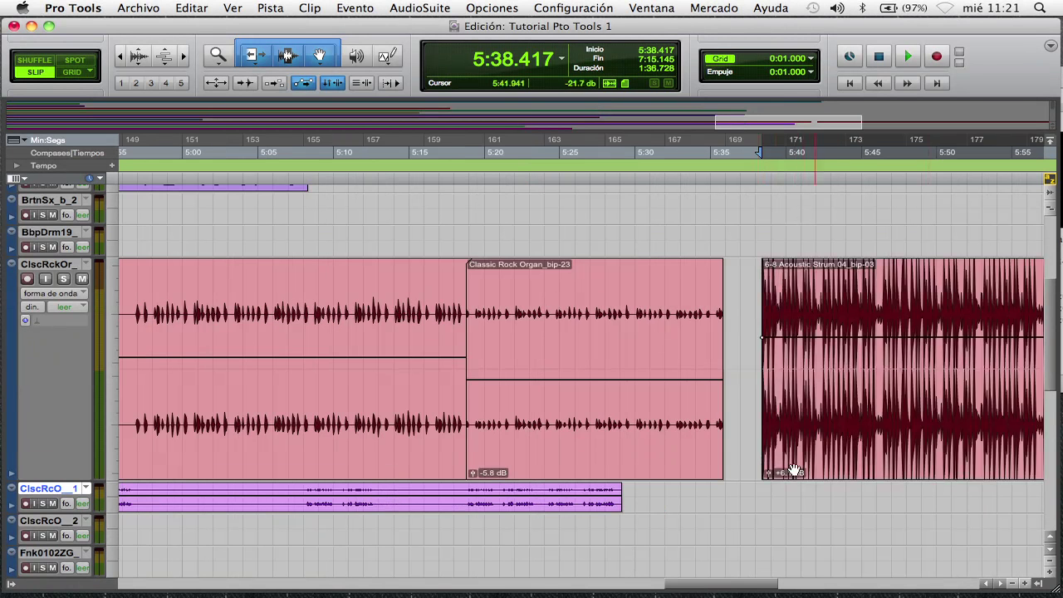
{"action": "left_click_drag", "start_coordinate": [853, 459], "coordinate": [753, 460]}
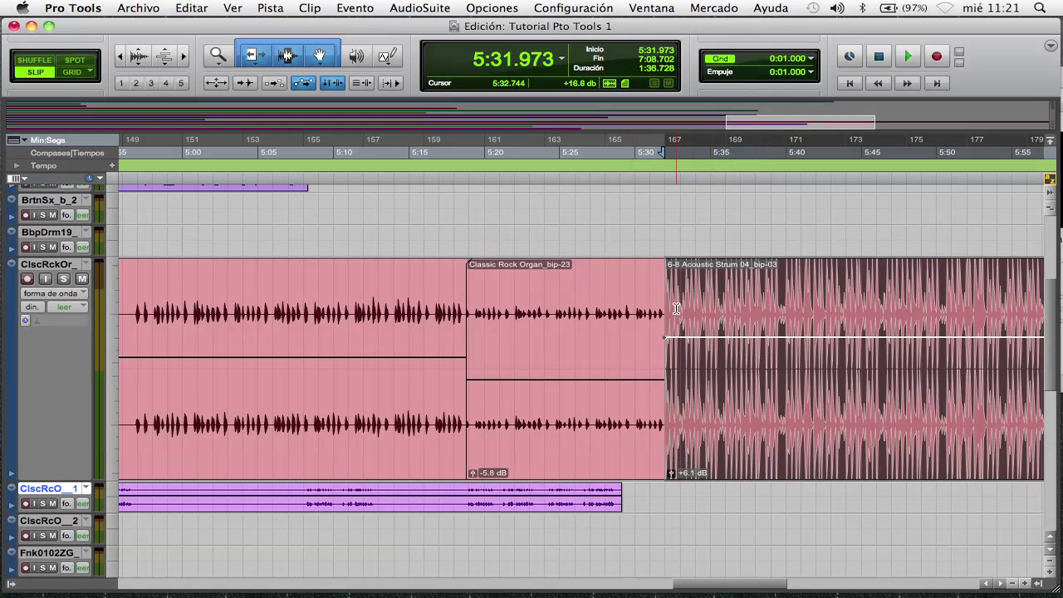
{"action": "left_click", "coordinate": [656, 214]}
{"action": "left_click_drag", "start_coordinate": [712, 322], "coordinate": [735, 324]}
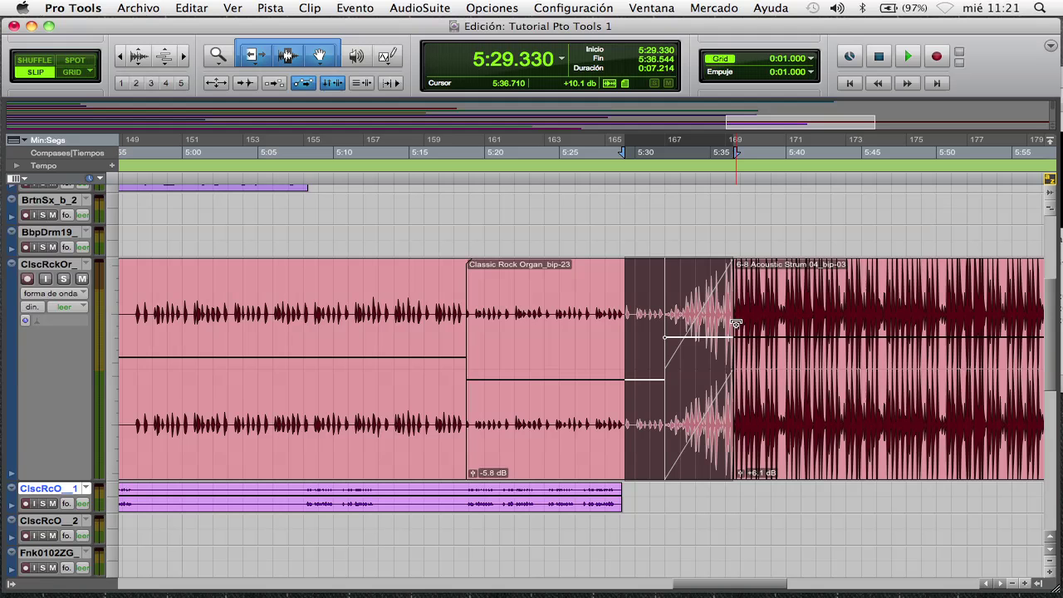
Delete the fade at the clip junction and move the 6-8 Acoustic Strum clip away from the organ clip to about 5:38.3
{"action": "left_click", "coordinate": [693, 519]}
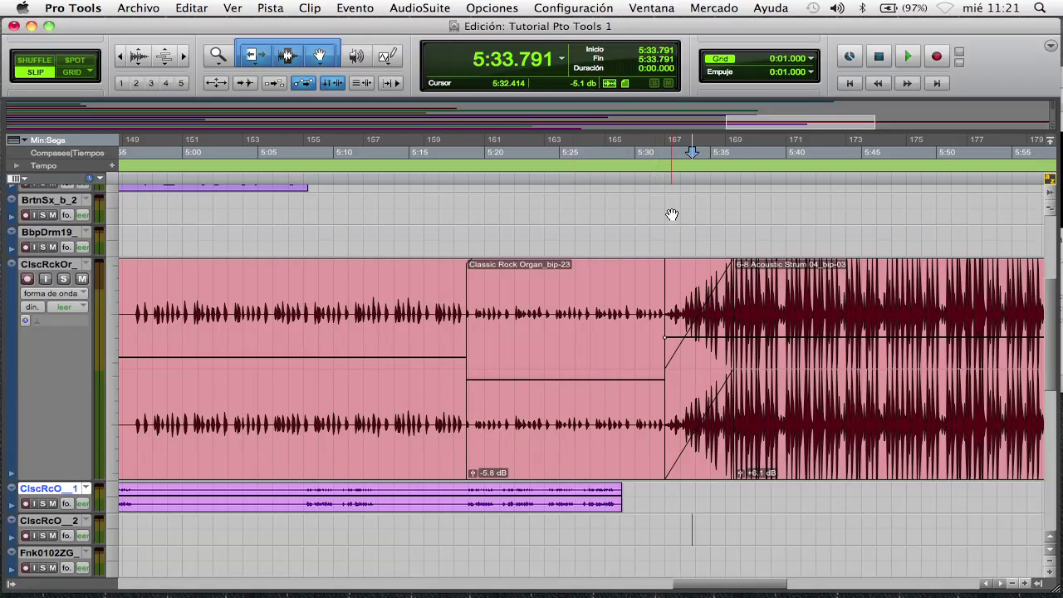
{"action": "key", "text": "Delete"}
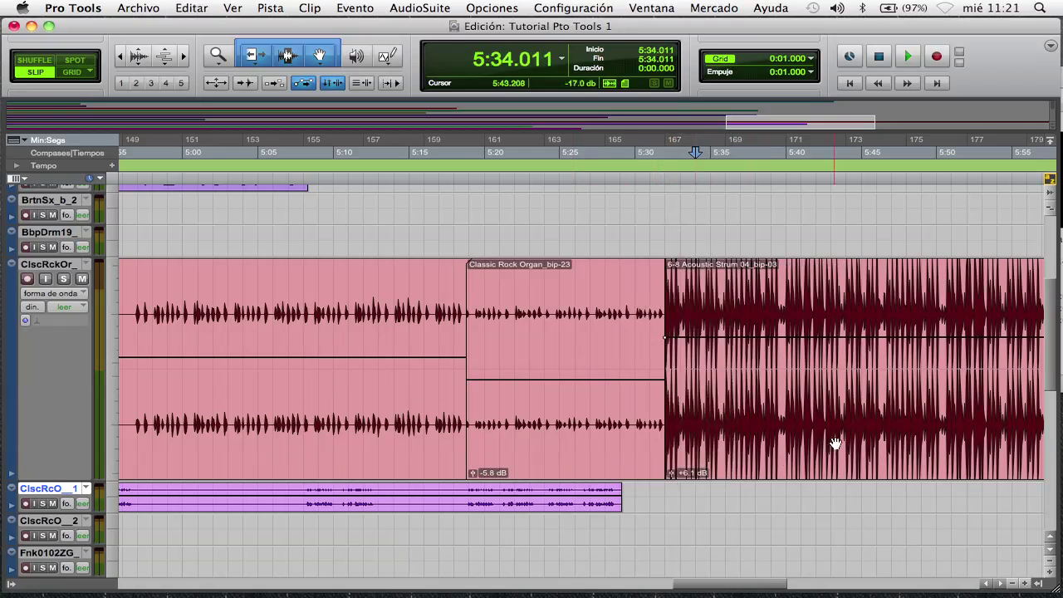
{"action": "left_click_drag", "start_coordinate": [787, 463], "coordinate": [882, 462]}
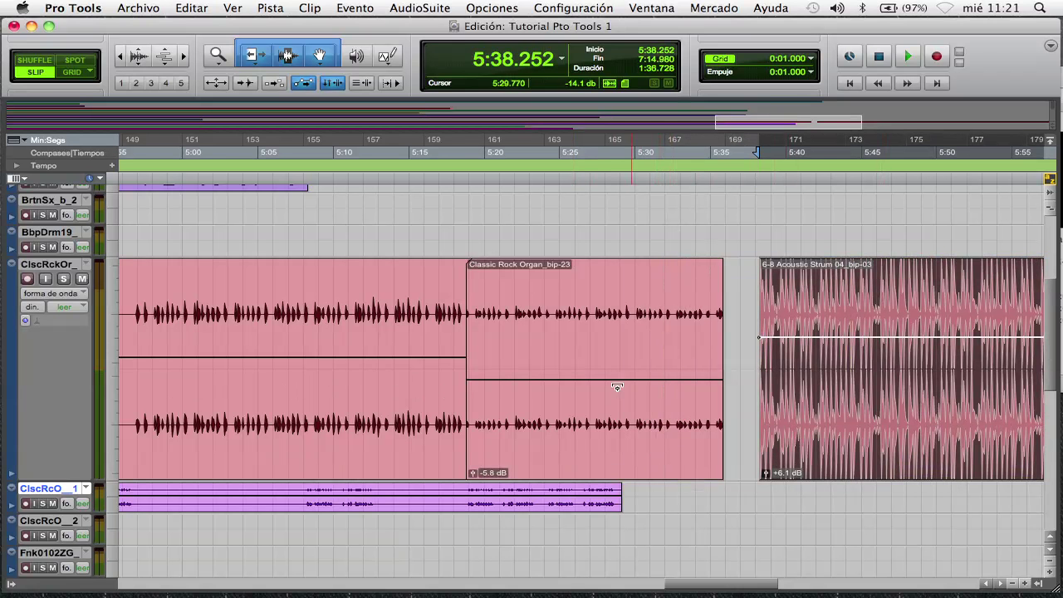
Lower the Classic Rock Organ clip's gain to -14.0 dB and move the clip over the acoustic strum clip's start, beginning at about 5:25.4
{"action": "left_click_drag", "start_coordinate": [586, 373], "coordinate": [601, 414]}
{"action": "left_click_drag", "start_coordinate": [649, 454], "coordinate": [747, 465]}
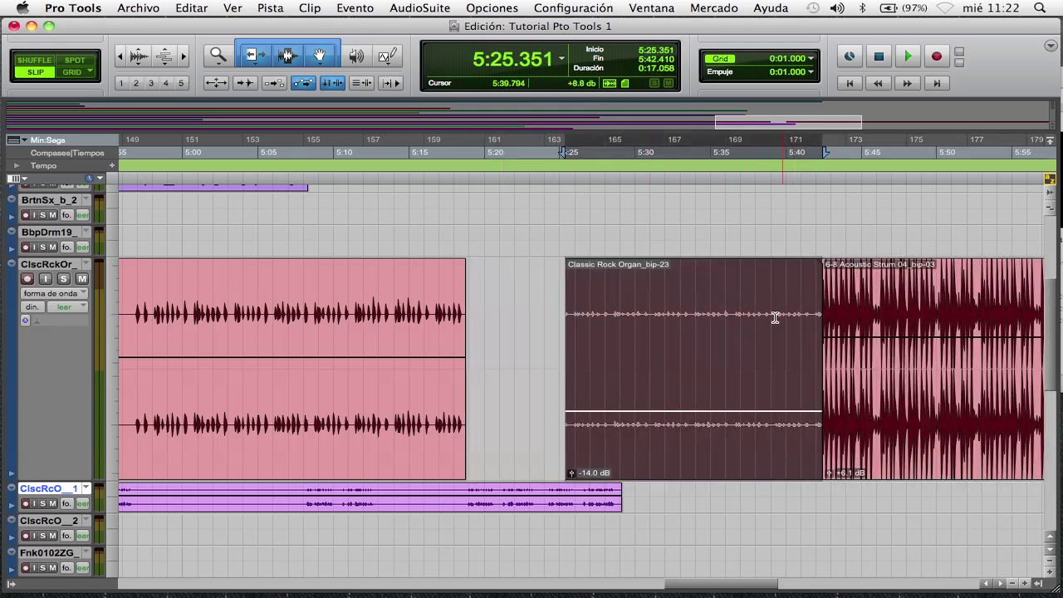
Create a crossfade at the junction of the Classic Rock Organ and 6-8 Acoustic Strum clips from a selection of about 5:39.1 to 5:46.6
{"action": "left_click_drag", "start_coordinate": [772, 312], "coordinate": [880, 350]}
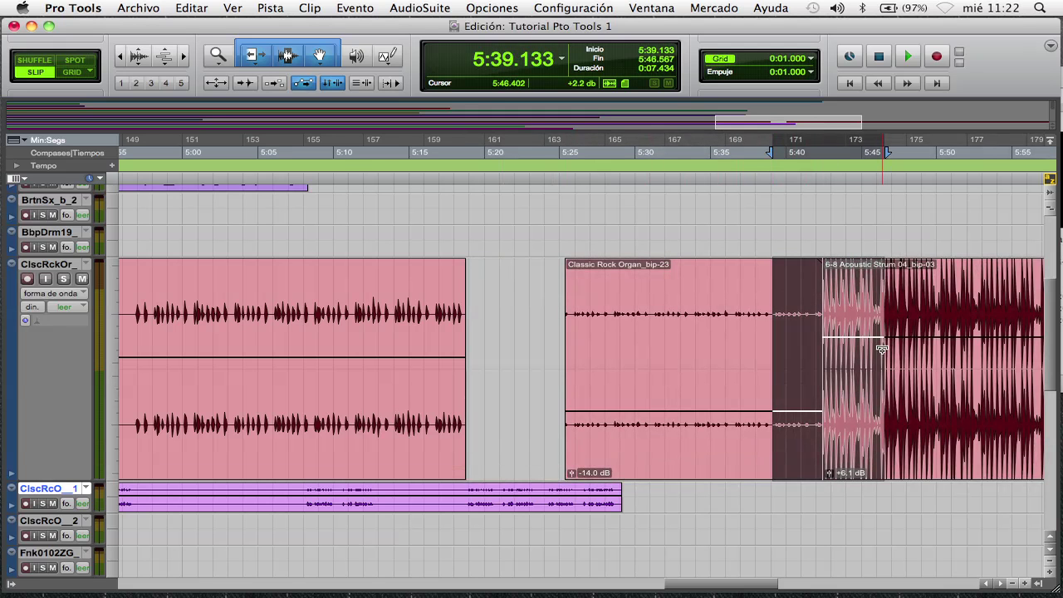
{"action": "key", "text": "ctrl+f"}
{"action": "left_click", "coordinate": [653, 285]}
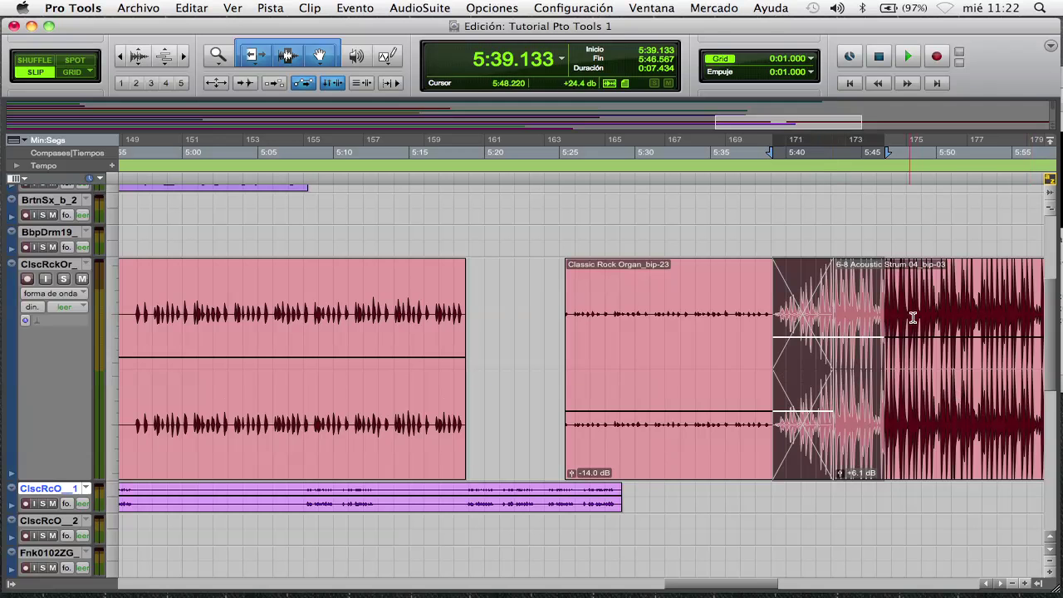
{"action": "left_click", "coordinate": [811, 218]}
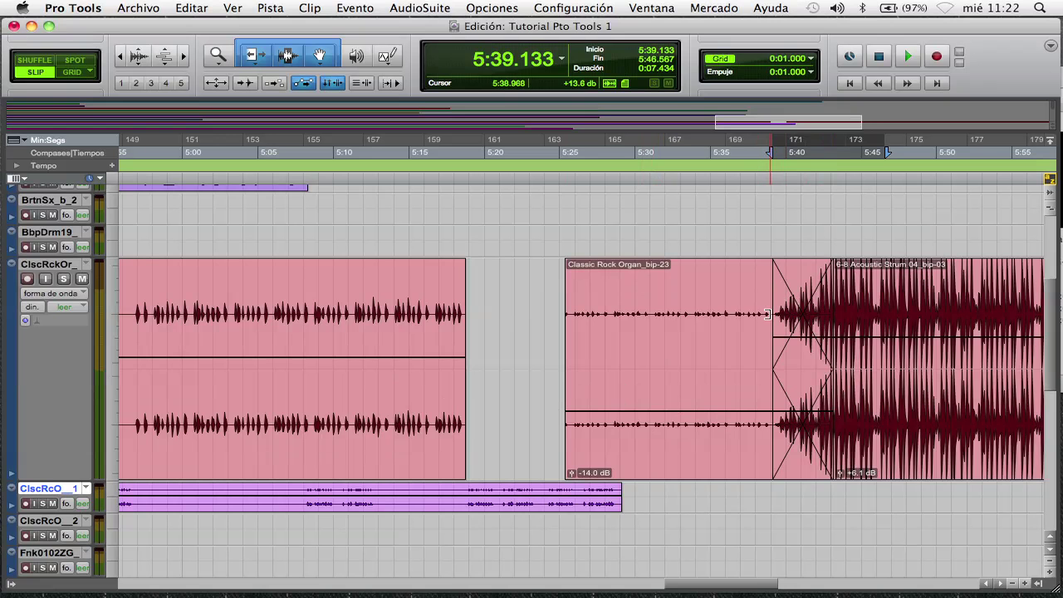
Raise the Classic Rock Organ clip's gain to +1.2 dB
{"action": "left_click_drag", "start_coordinate": [762, 281], "coordinate": [843, 320]}
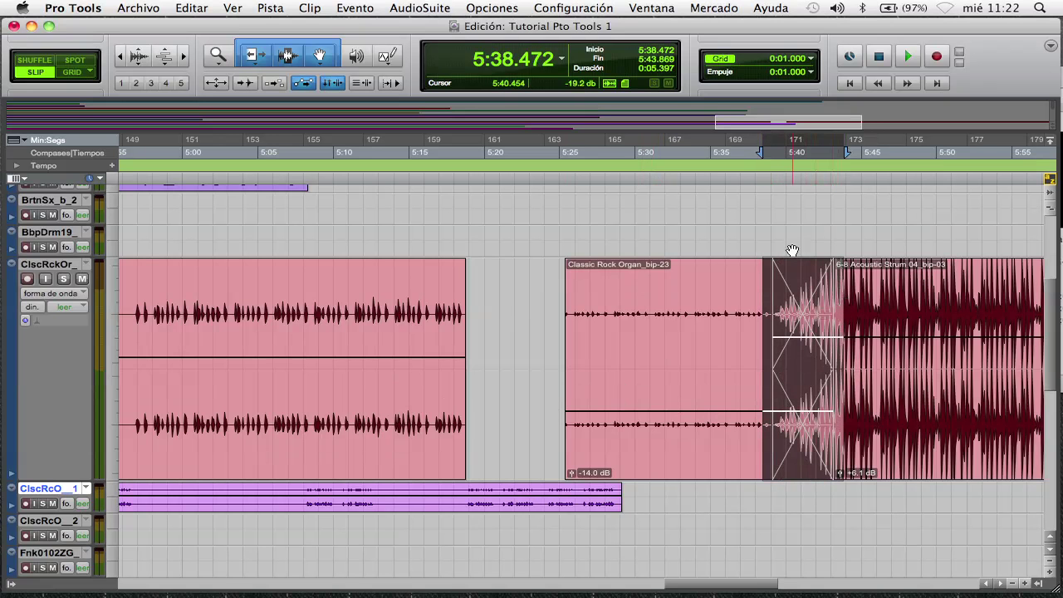
{"action": "left_click", "coordinate": [783, 230]}
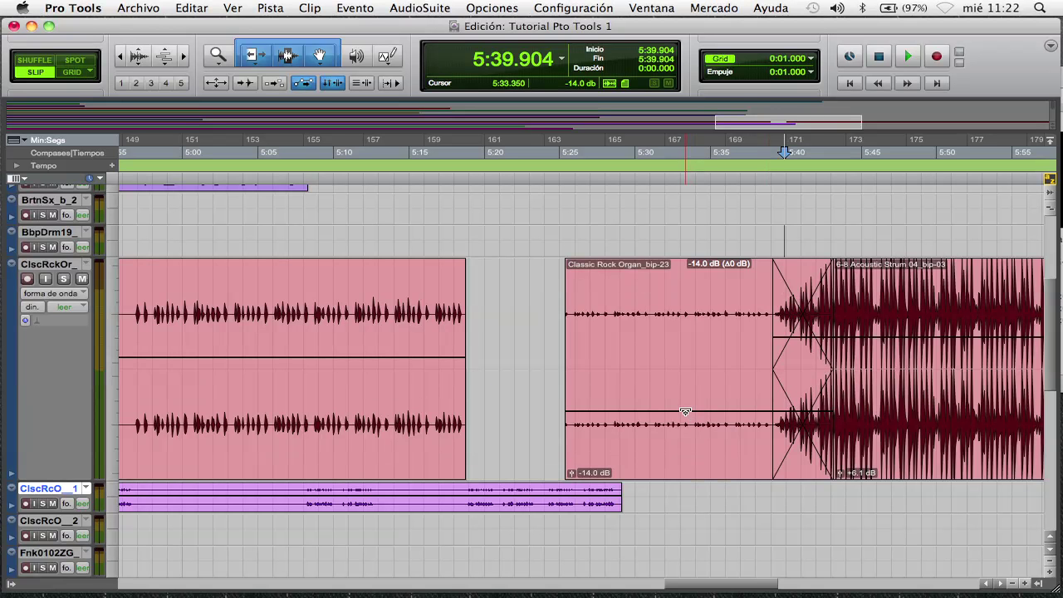
{"action": "left_click_drag", "start_coordinate": [685, 411], "coordinate": [678, 368]}
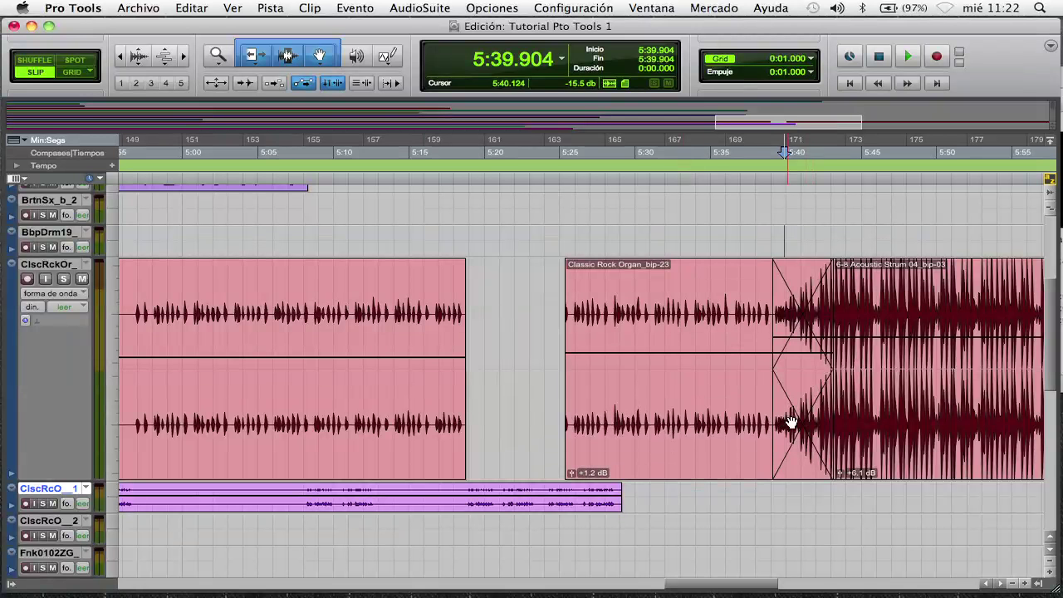
Look up the superimposed crossfades option (Fundidos cruzados superpuestos) among the waveform display settings
{"action": "left_click", "coordinate": [232, 8]}
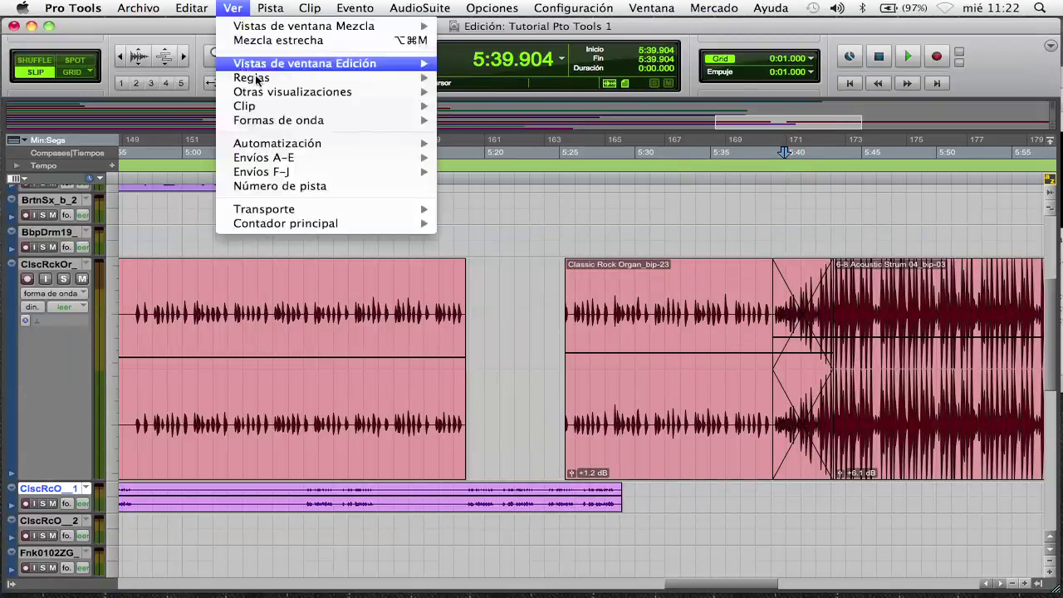
{"action": "mouse_move", "coordinate": [291, 120]}
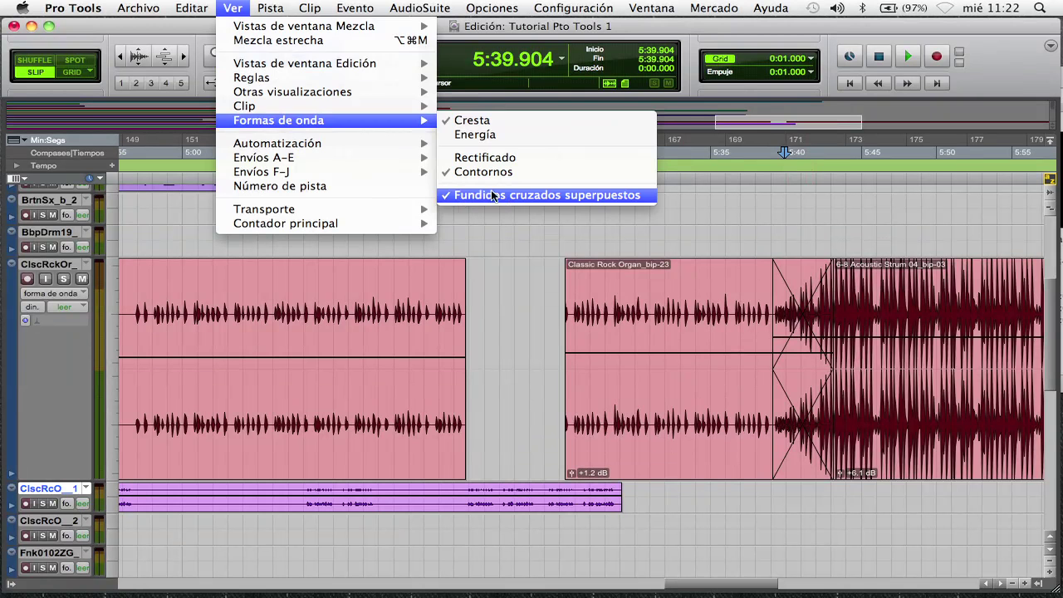
{"action": "left_click", "coordinate": [791, 220]}
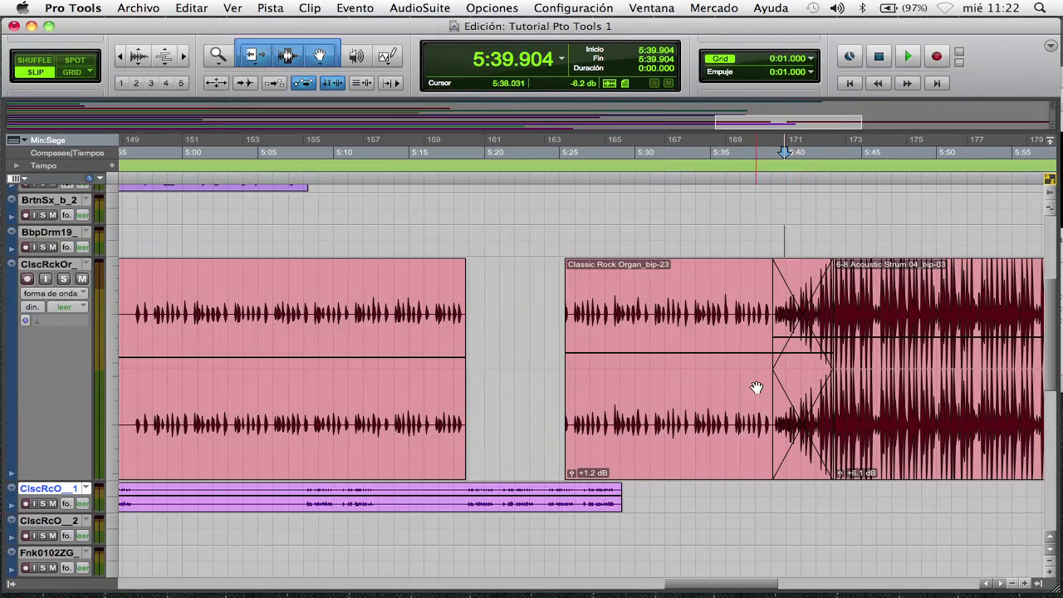
Raise the Classic Rock Organ clip's gain to +5.5 dB, bringing its gain line close to the acoustic strum clip's line in the crossfade
{"action": "mouse_move", "coordinate": [745, 306]}
{"action": "left_mouse_down"}
{"action": "mouse_move", "coordinate": [820, 332]}
{"action": "mouse_move", "coordinate": [810, 342]}
{"action": "left_mouse_up"}
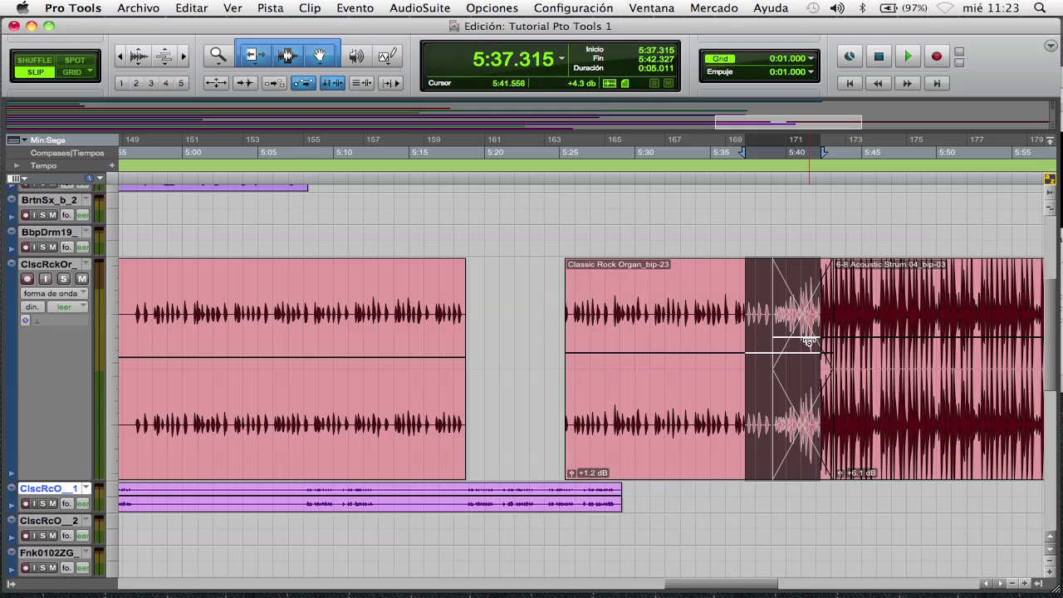
{"action": "key", "text": "super+bracketright"}
{"action": "key", "text": "super+bracketright"}
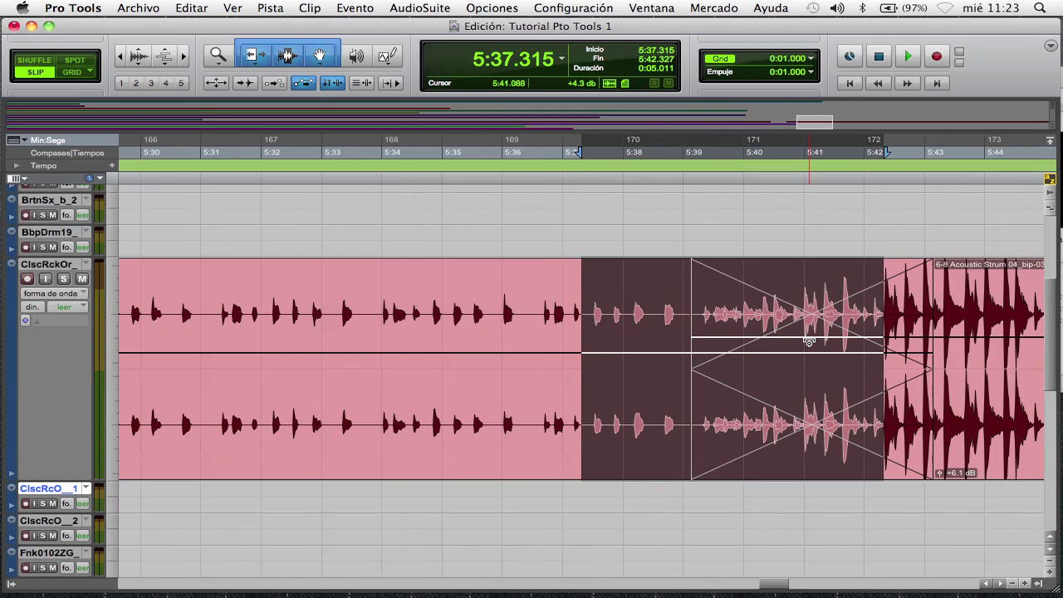
{"action": "key", "text": "super+bracketright"}
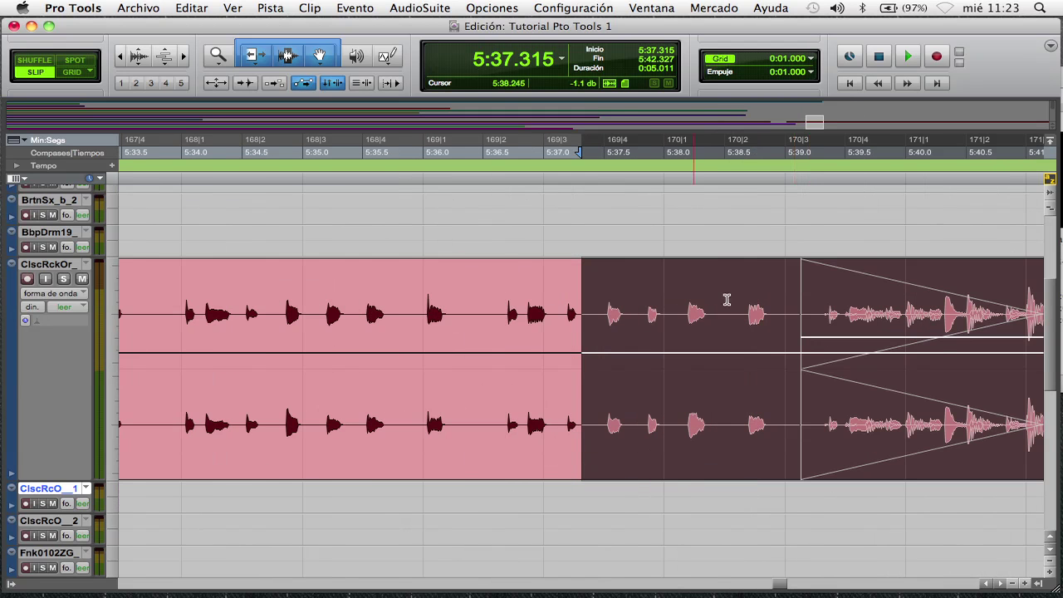
{"action": "left_click", "coordinate": [737, 208]}
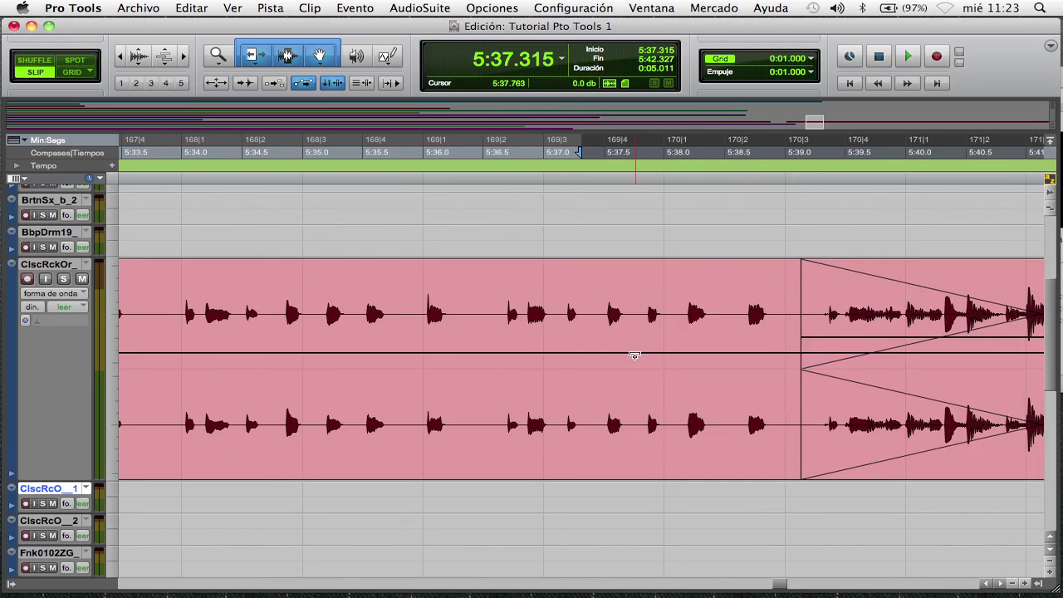
{"action": "mouse_move", "coordinate": [634, 352]}
{"action": "left_mouse_down"}
{"action": "mouse_move", "coordinate": [644, 385]}
{"action": "mouse_move", "coordinate": [639, 340]}
{"action": "left_mouse_up"}
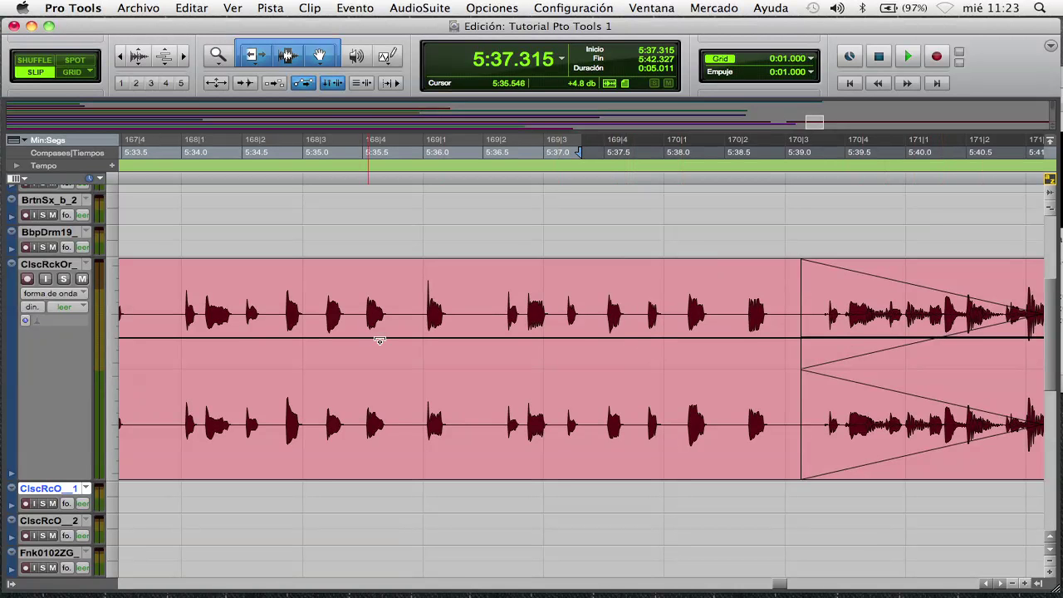
{"action": "mouse_move", "coordinate": [638, 334]}
{"action": "left_mouse_down"}
{"action": "mouse_move", "coordinate": [628, 349]}
{"action": "mouse_move", "coordinate": [631, 325]}
{"action": "mouse_move", "coordinate": [630, 338]}
{"action": "left_mouse_up"}
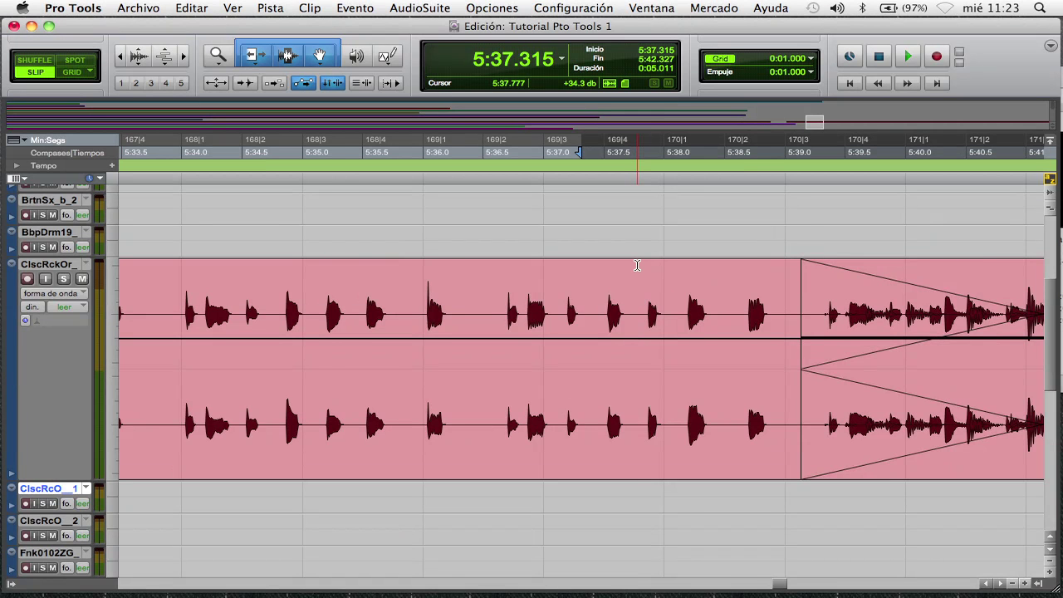
{"action": "key", "text": "super+bracketleft"}
{"action": "key", "text": "super+bracketleft"}
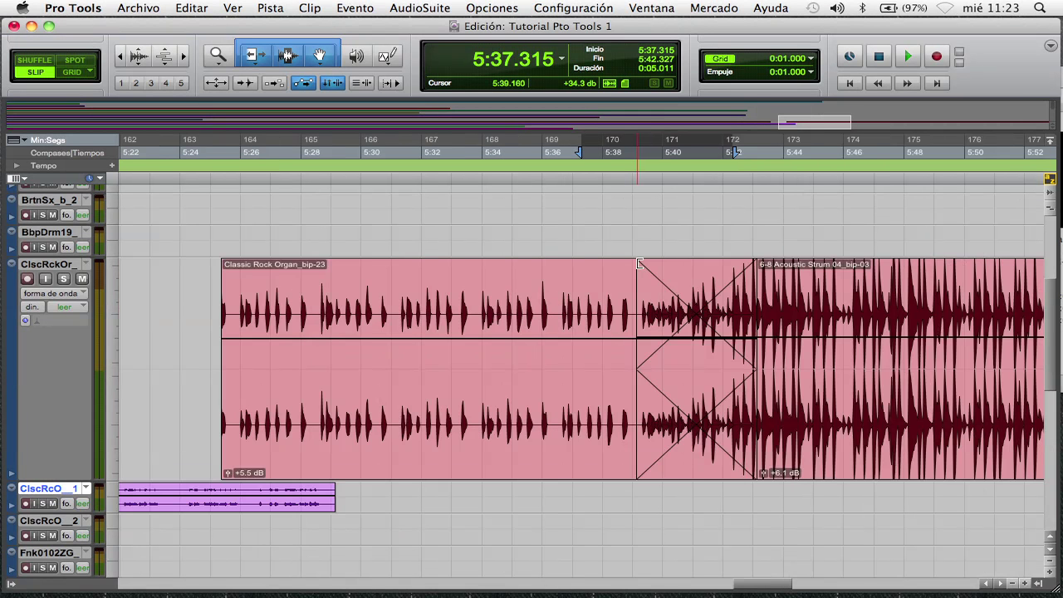